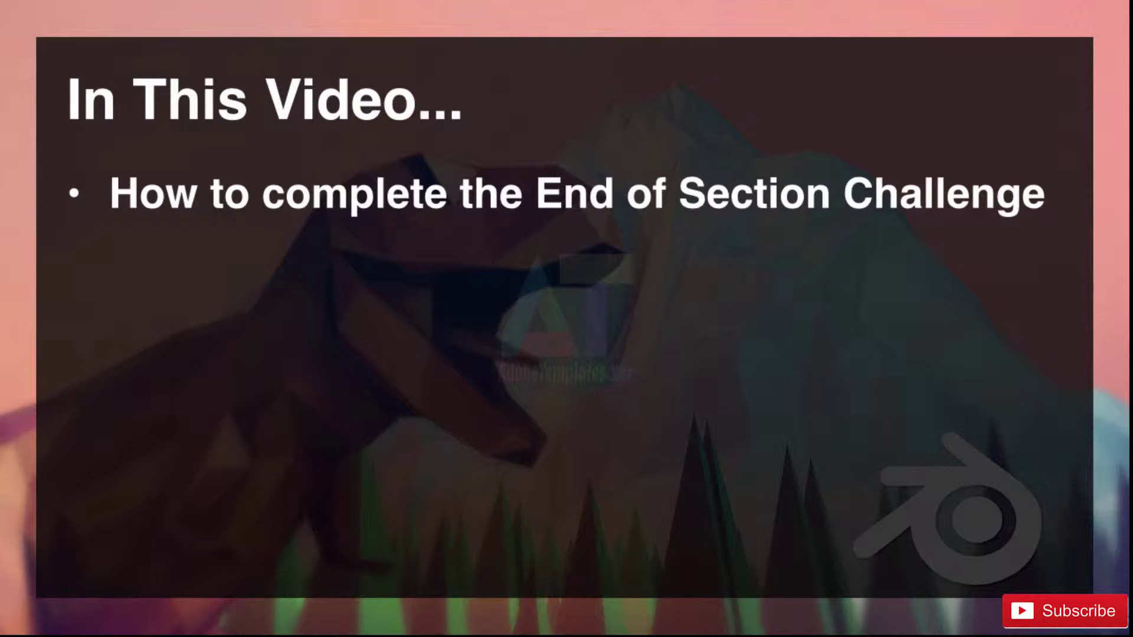
# Switch to Blender, delete the default cube and add a new cube mesh to the scene
pyautogui.press('super+Tab')
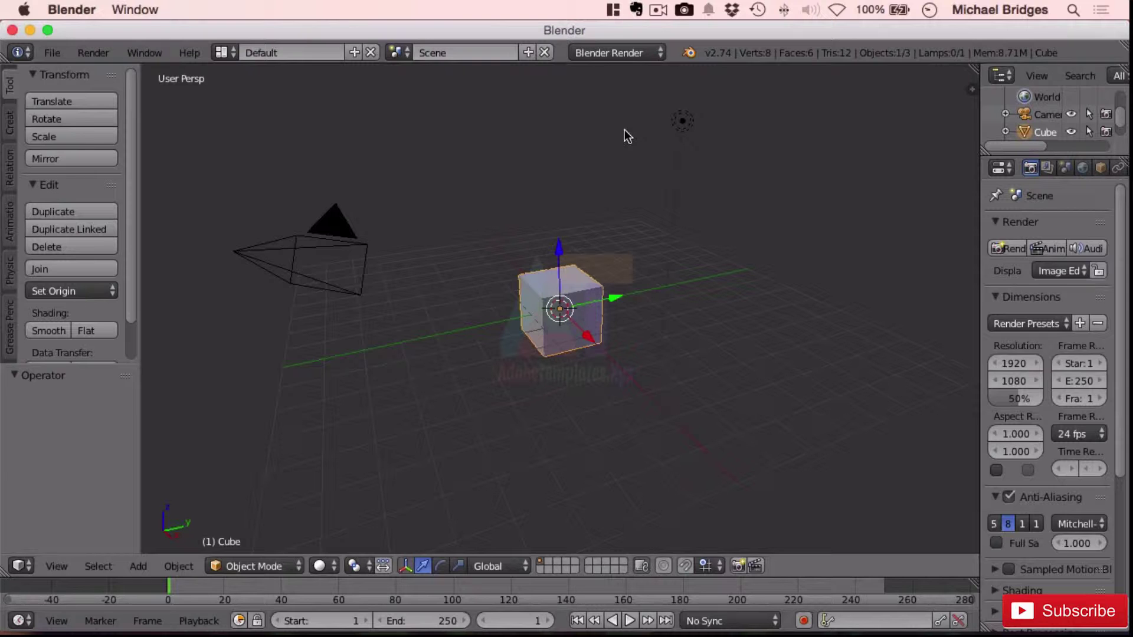
pyautogui.press('x')
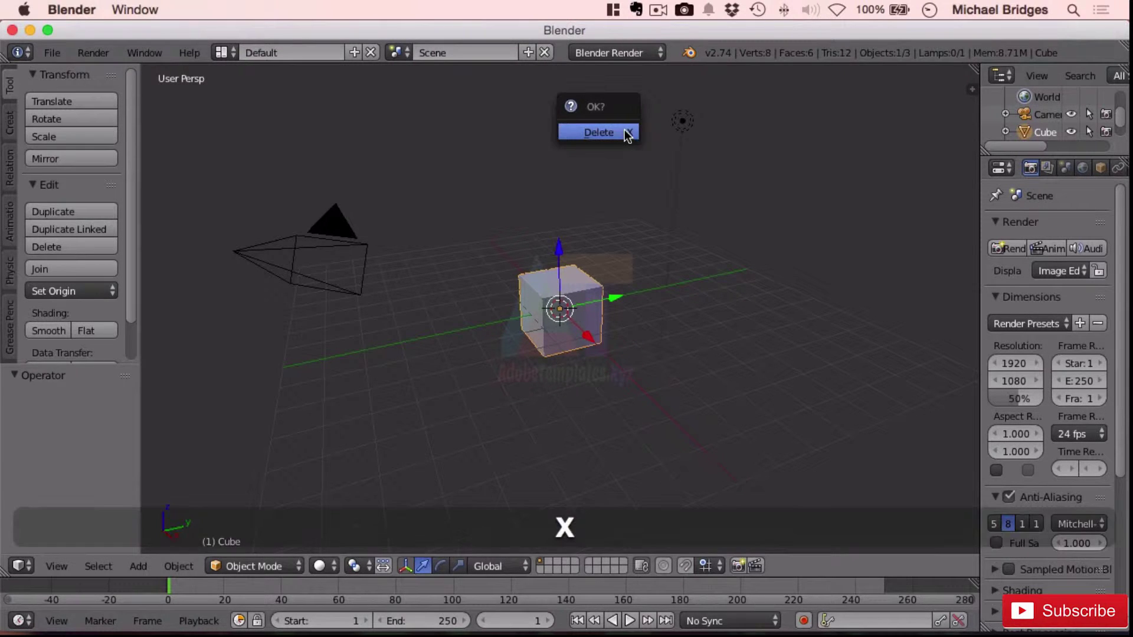
pyautogui.press('Return')
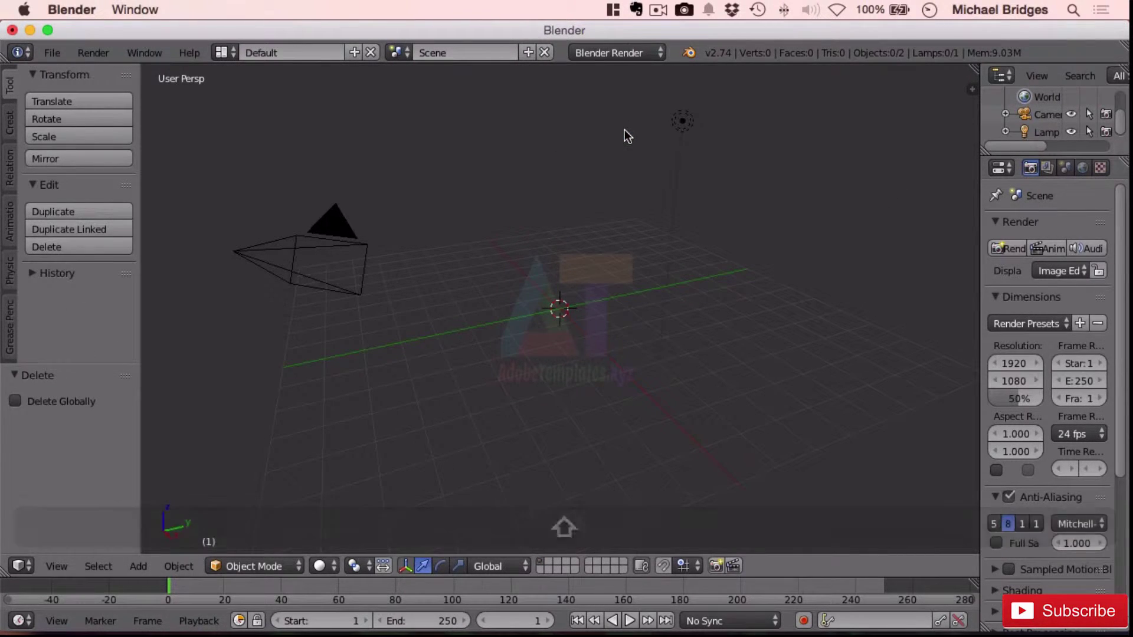
pyautogui.hotkey('shift', 'a')
pyautogui.moveTo(624, 131)
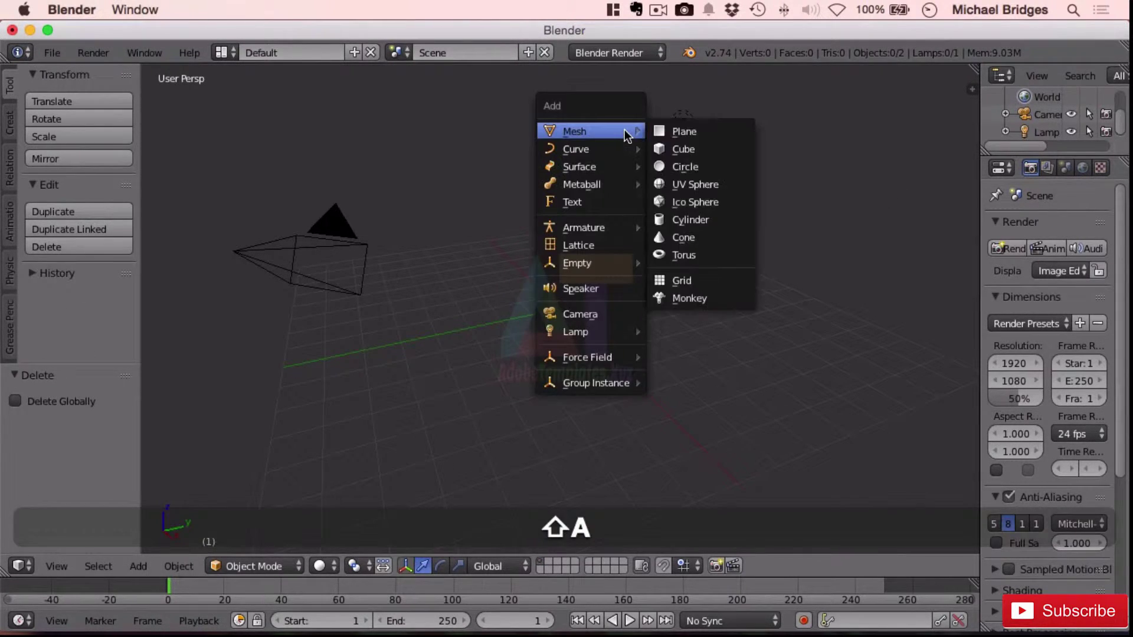
pyautogui.click(684, 151)
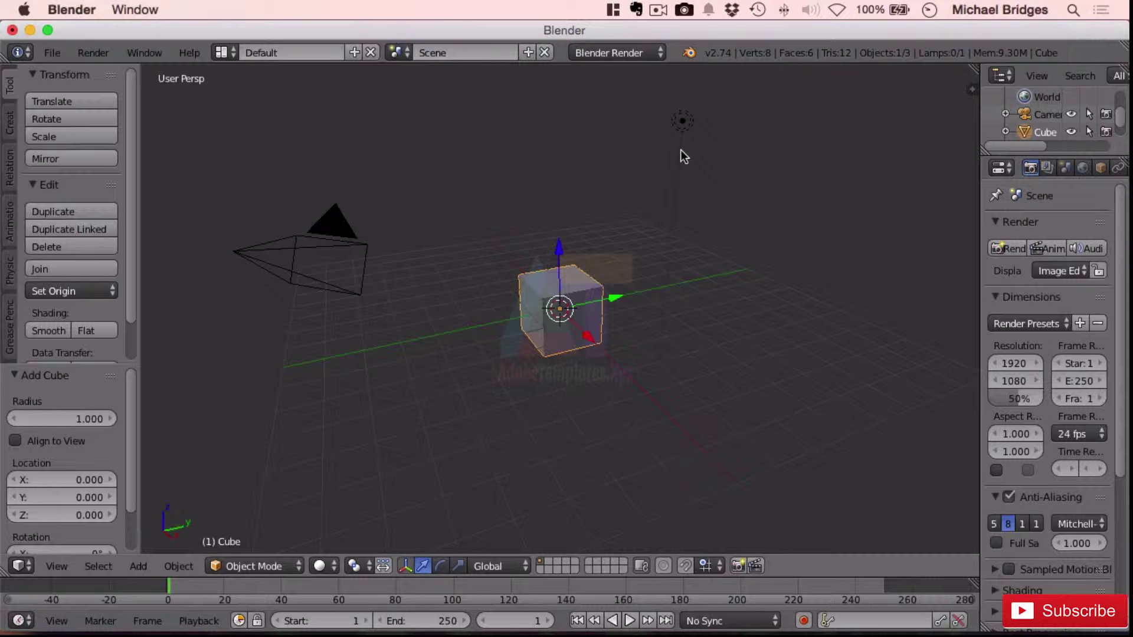
# In front orthographic view, raise the cube about 1.01 units along Z so its base sits on the ground line
pyautogui.press('KP_5')
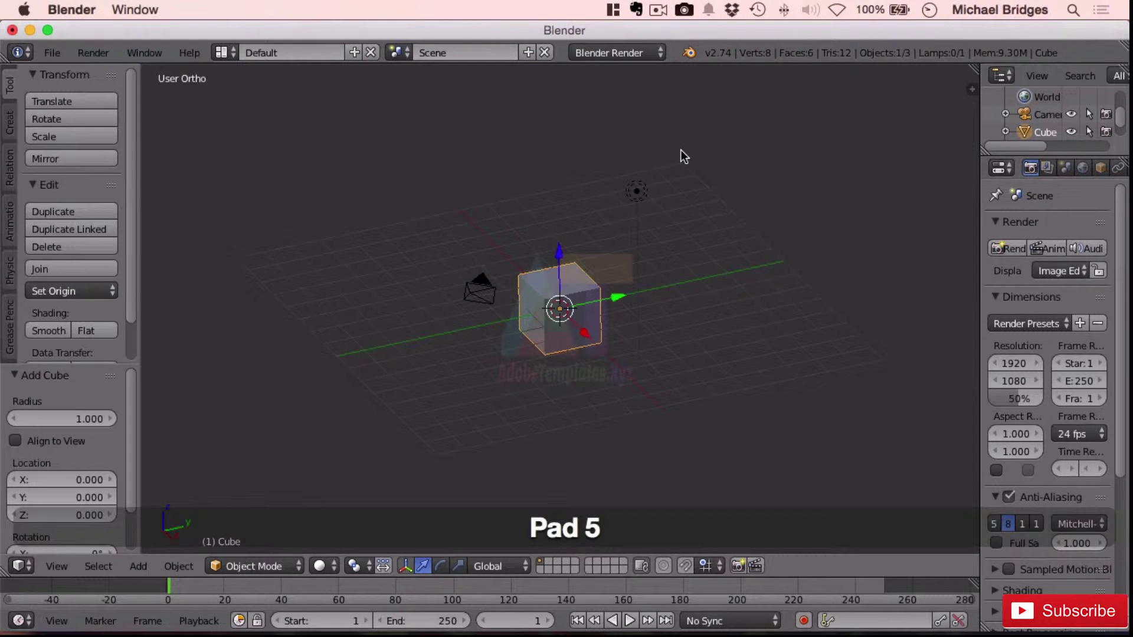
pyautogui.press('KP_1')
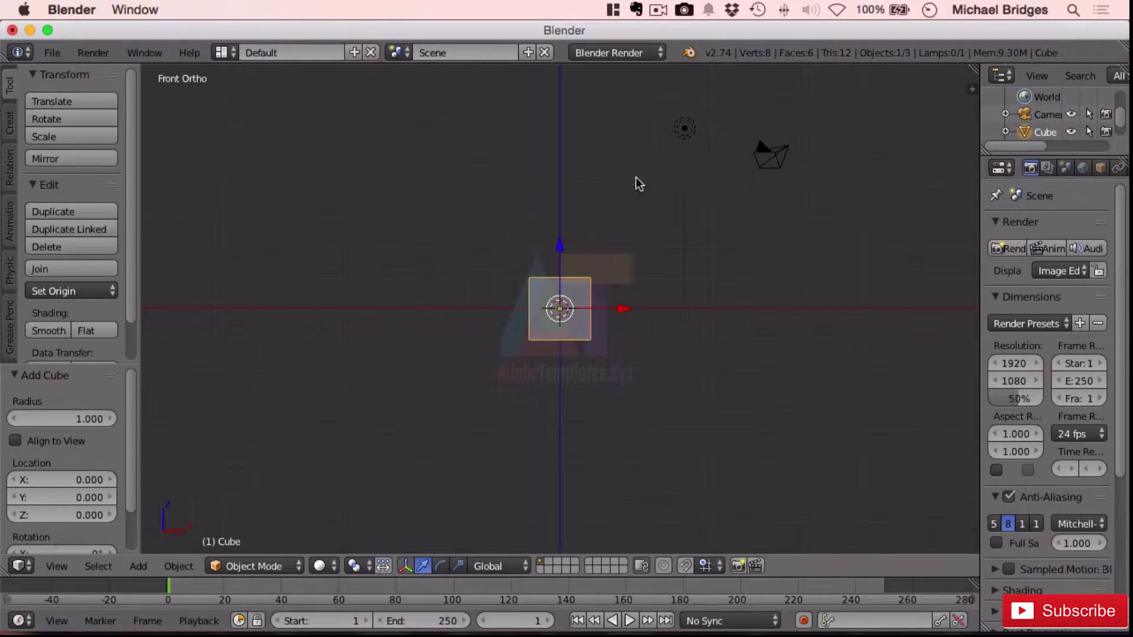
pyautogui.scroll(8, 566, 291)
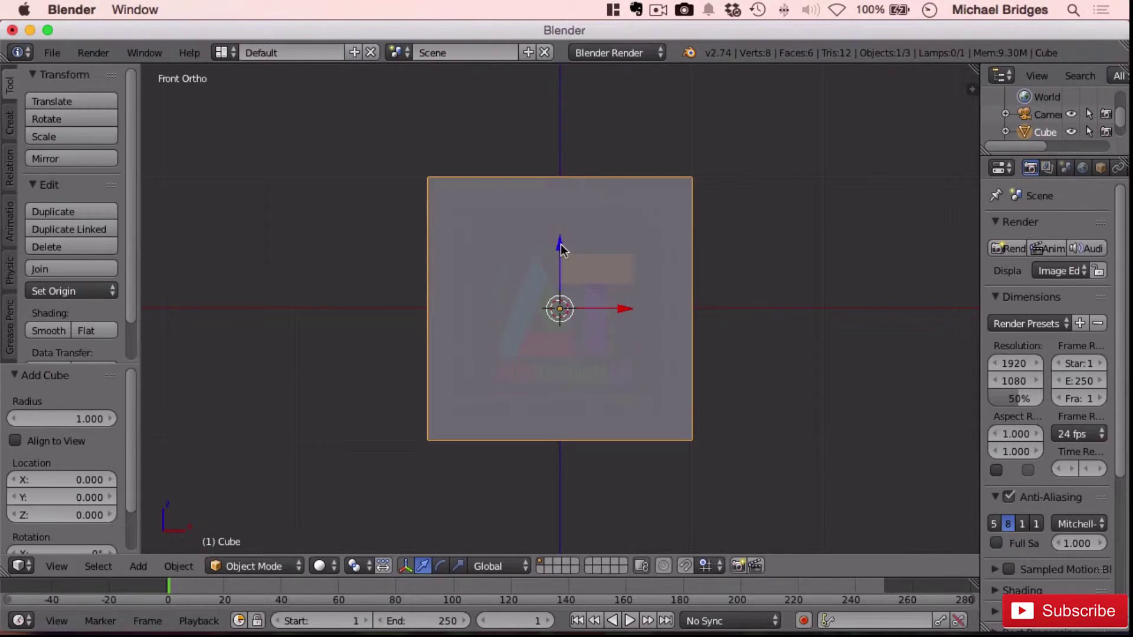
pyautogui.press('g')
pyautogui.press('z')
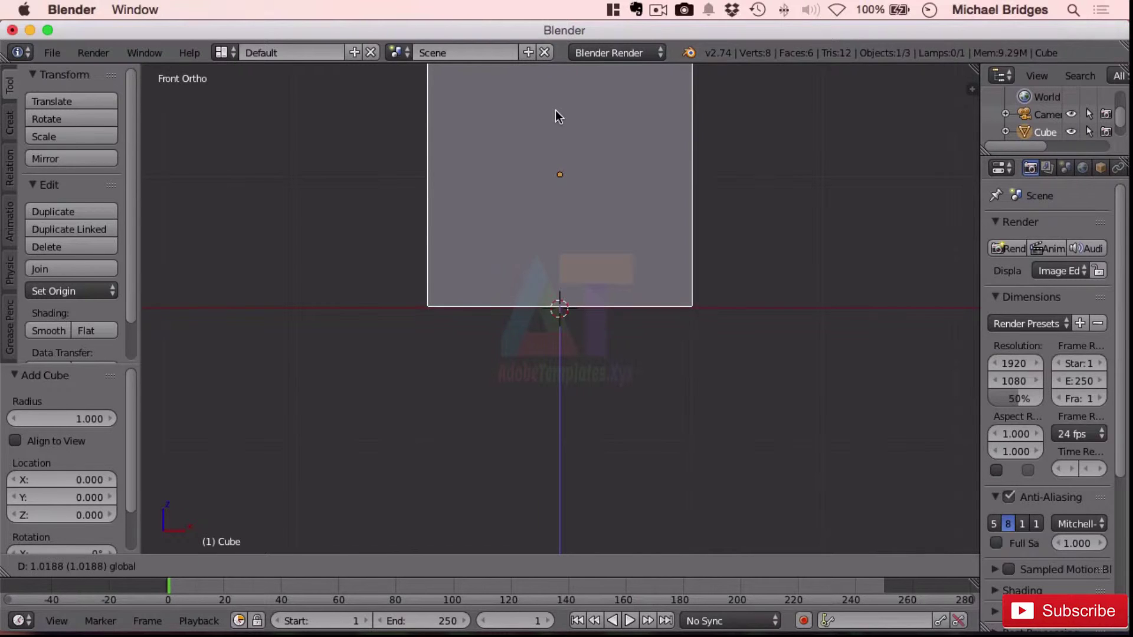
pyautogui.click(555, 111)
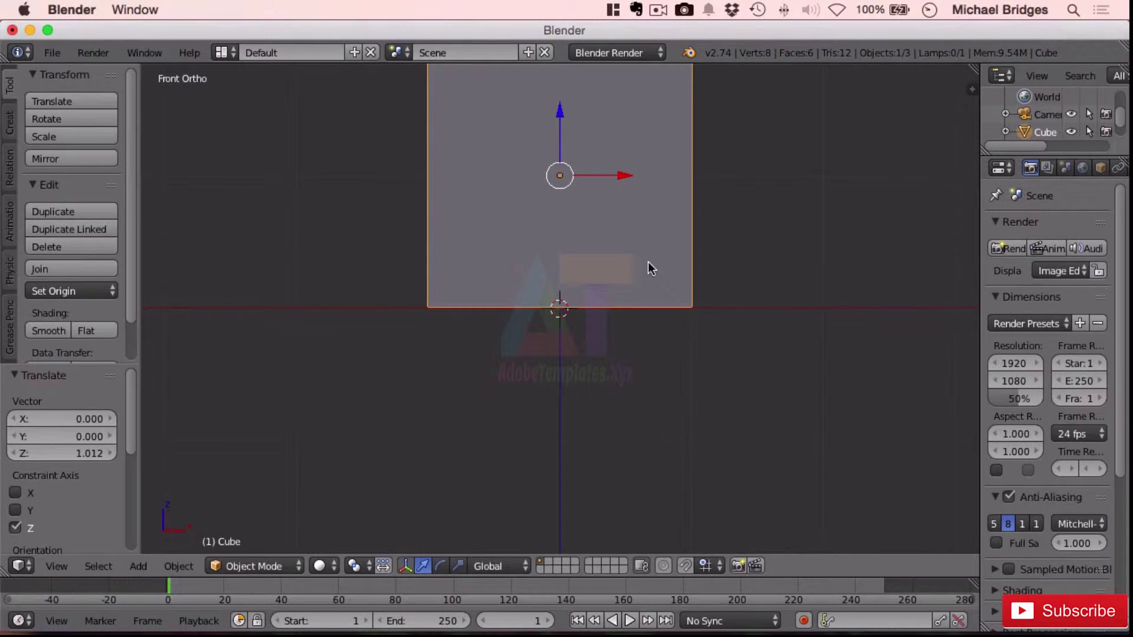
pyautogui.scroll(-9, 649, 311)
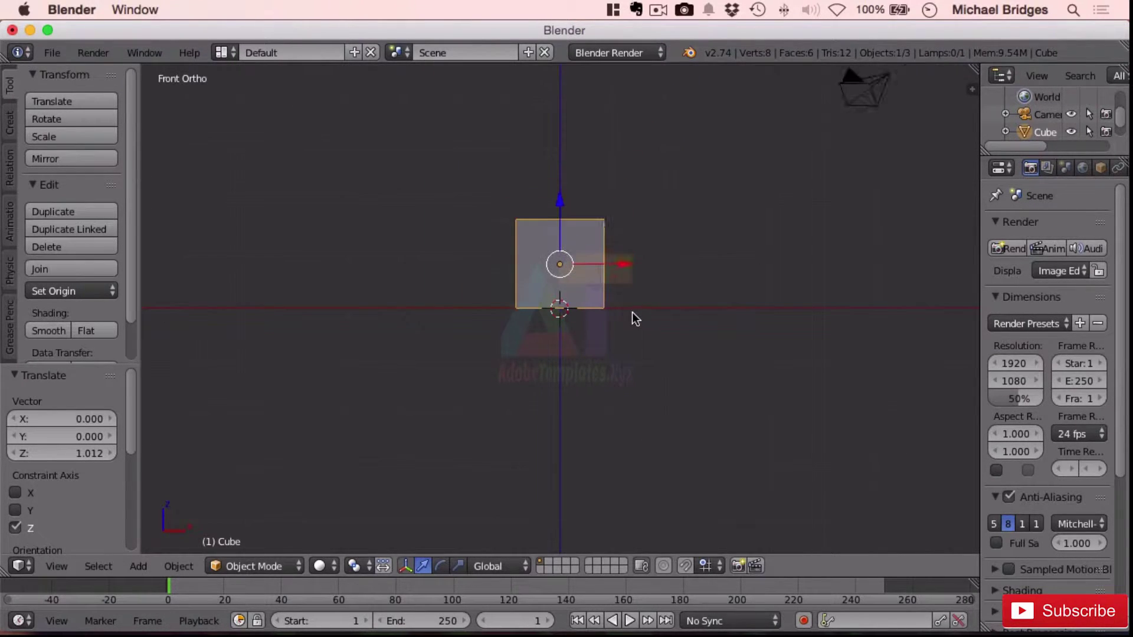
# Add a cylinder and raise it about 3 units along Z so it rests on top of the cube
pyautogui.moveTo(657, 284); pyautogui.dragTo(581, 295, button='middle')
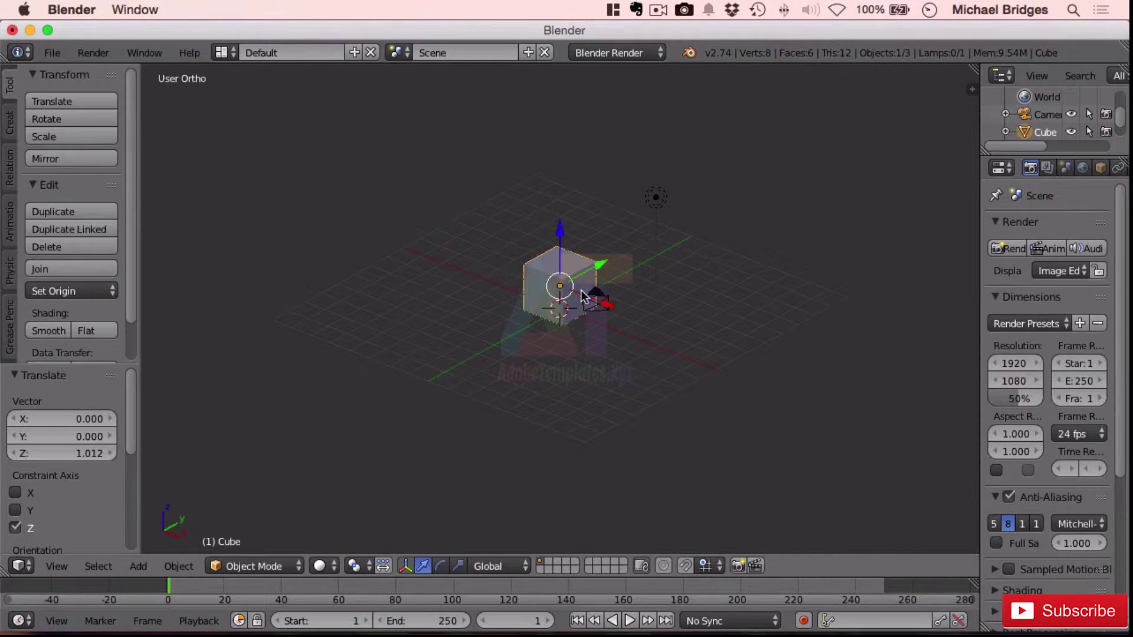
pyautogui.hotkey('shift', 'a')
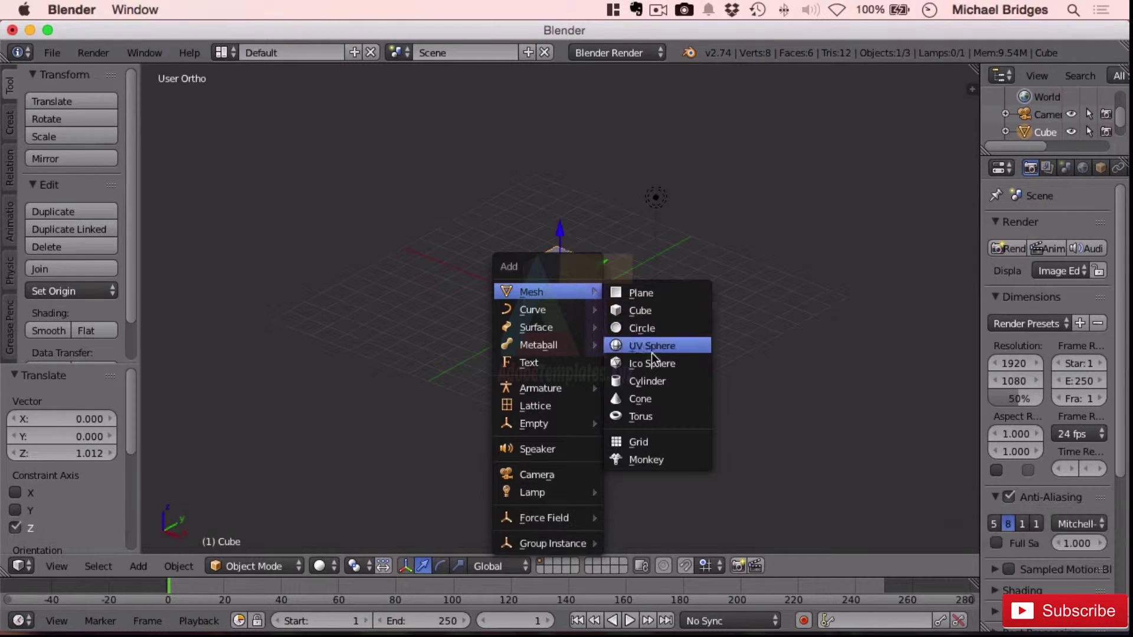
pyautogui.click(647, 382)
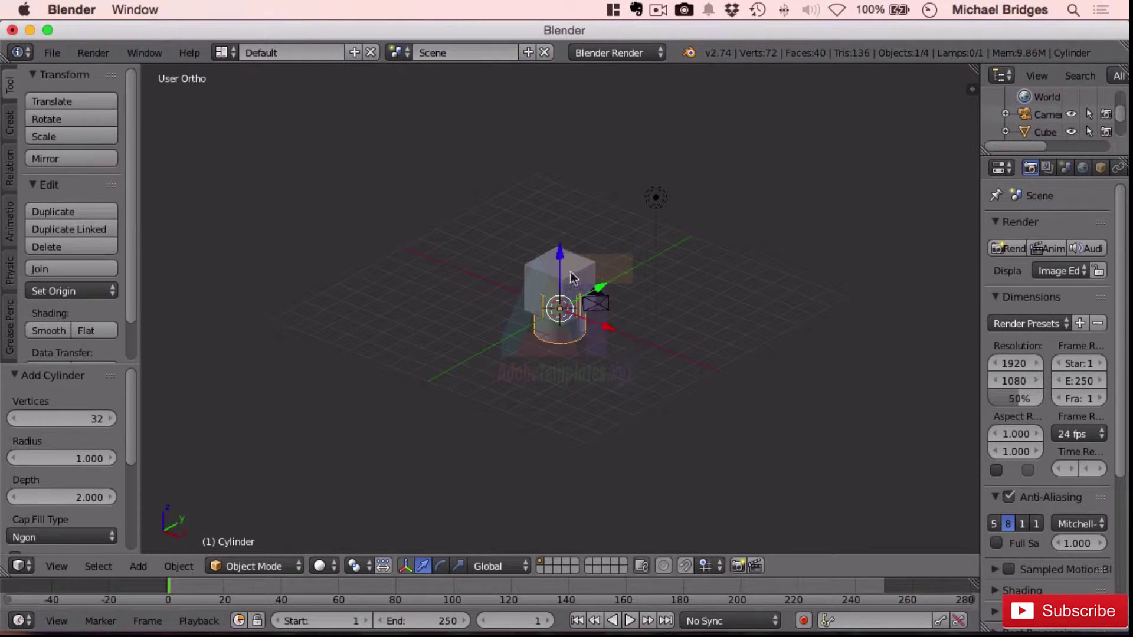
pyautogui.press('KP_1')
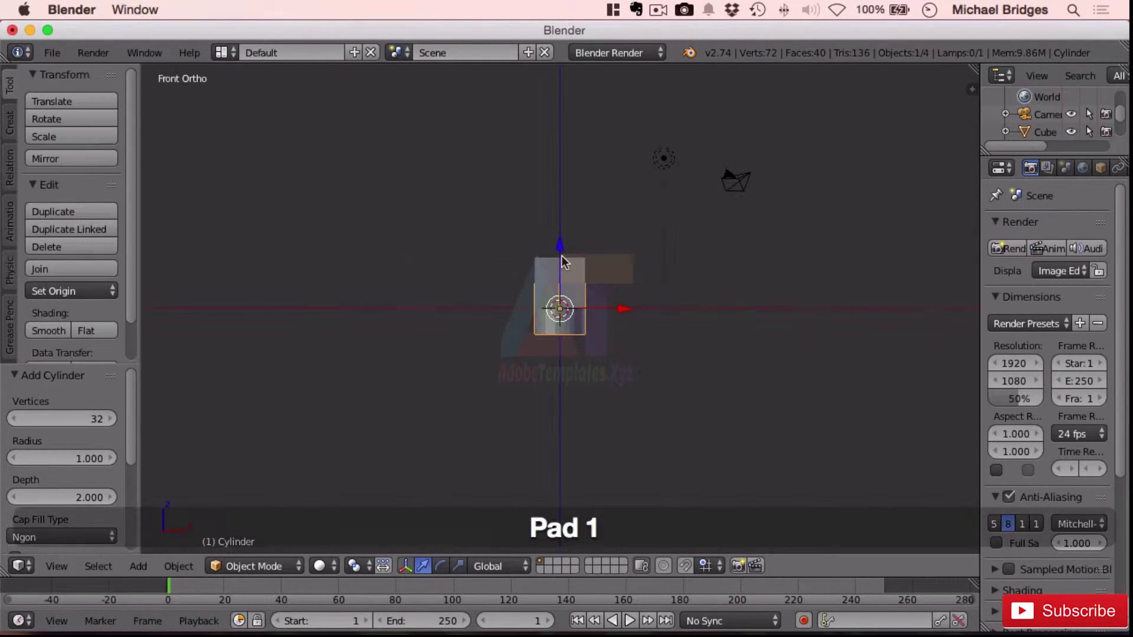
pyautogui.moveTo(560, 248); pyautogui.dragTo(560, 181)
pyautogui.scroll(6, 561, 186)
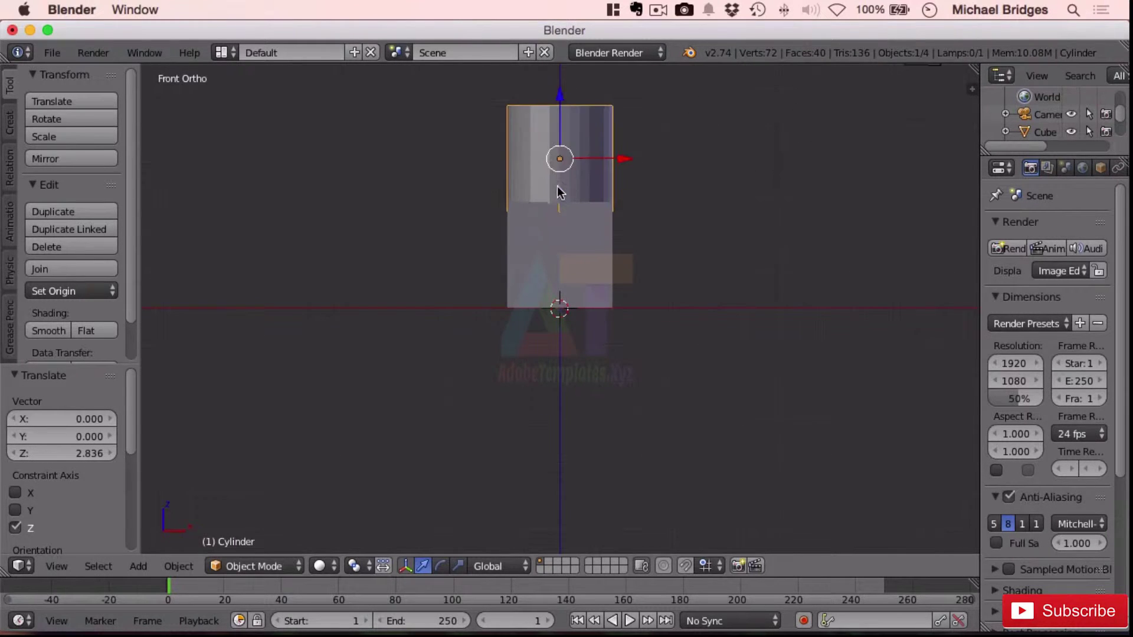
pyautogui.scroll(2, 559, 193)
pyautogui.keyDown('shift'); pyautogui.moveTo(562, 155); pyautogui.dragTo(562, 453, button='middle'); pyautogui.keyUp('shift')
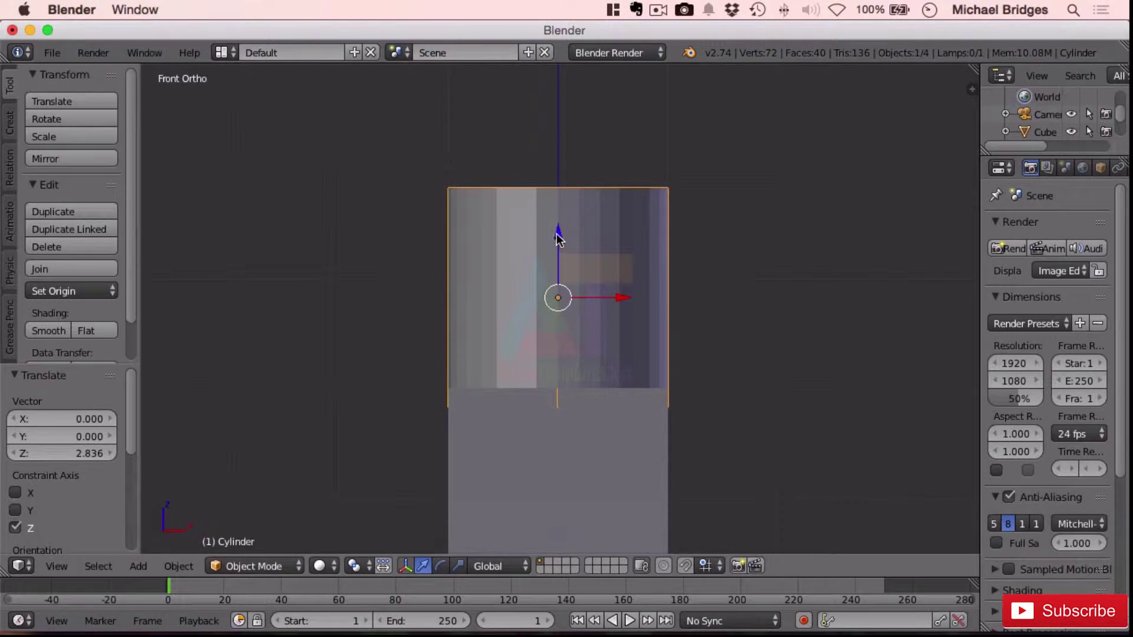
pyautogui.moveTo(554, 236); pyautogui.dragTo(557, 214)
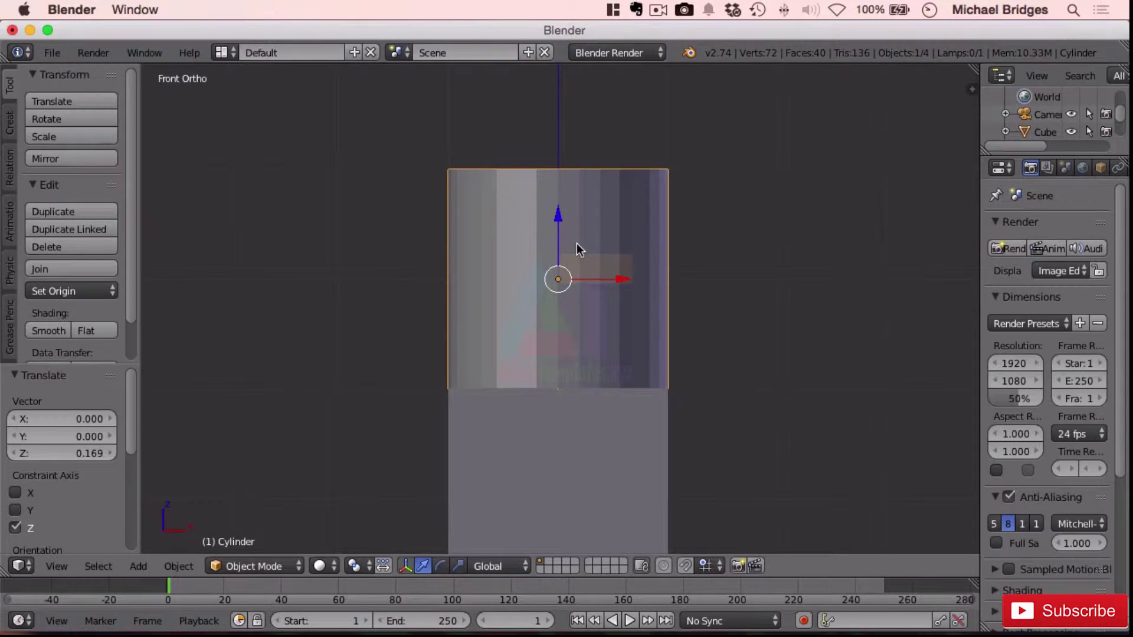
# Add a cone and raise it about 4.99 units along Z so it caps the cylinder
pyautogui.hotkey('shift', 'a')
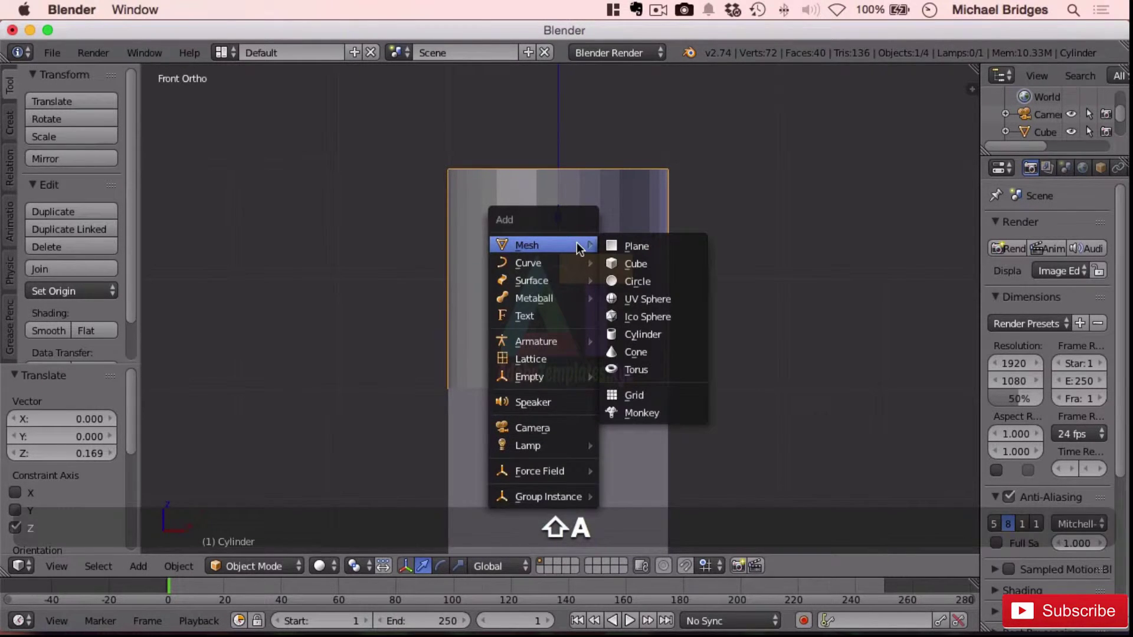
pyautogui.click(646, 351)
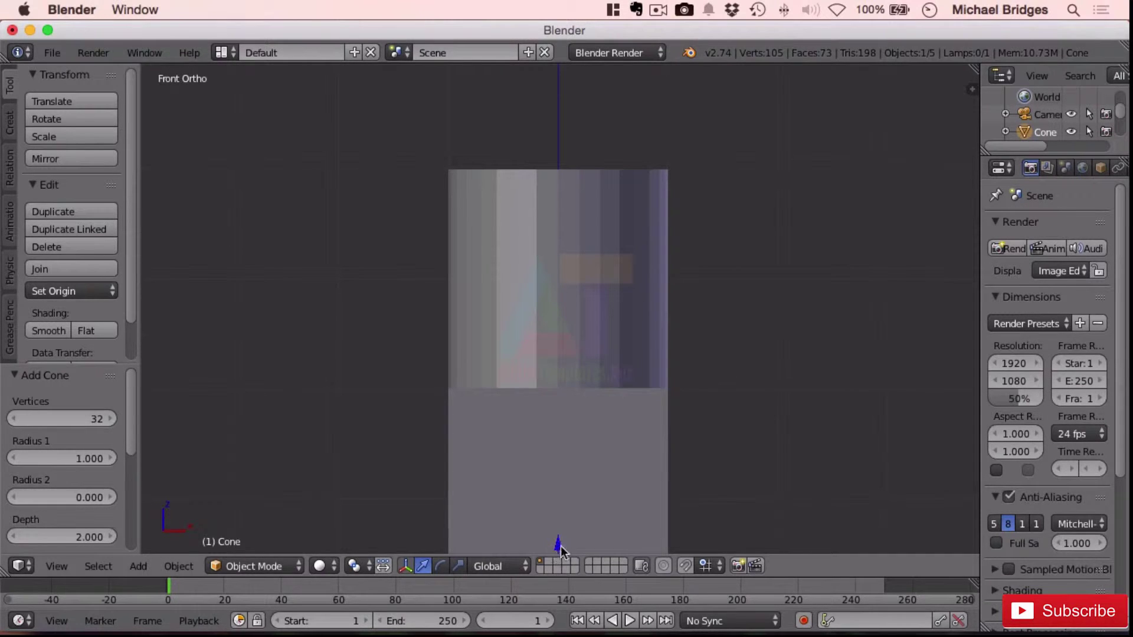
pyautogui.moveTo(559, 547); pyautogui.dragTo(562, 487)
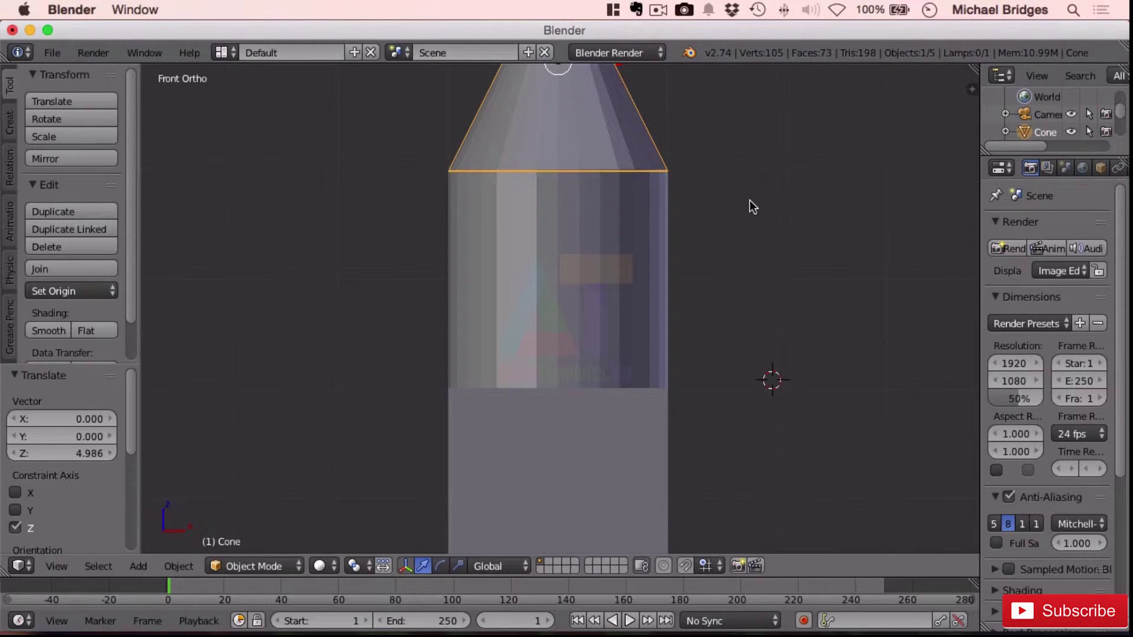
pyautogui.scroll(-4, 678, 277)
pyautogui.moveTo(679, 277); pyautogui.dragTo(562, 267, button='middle')
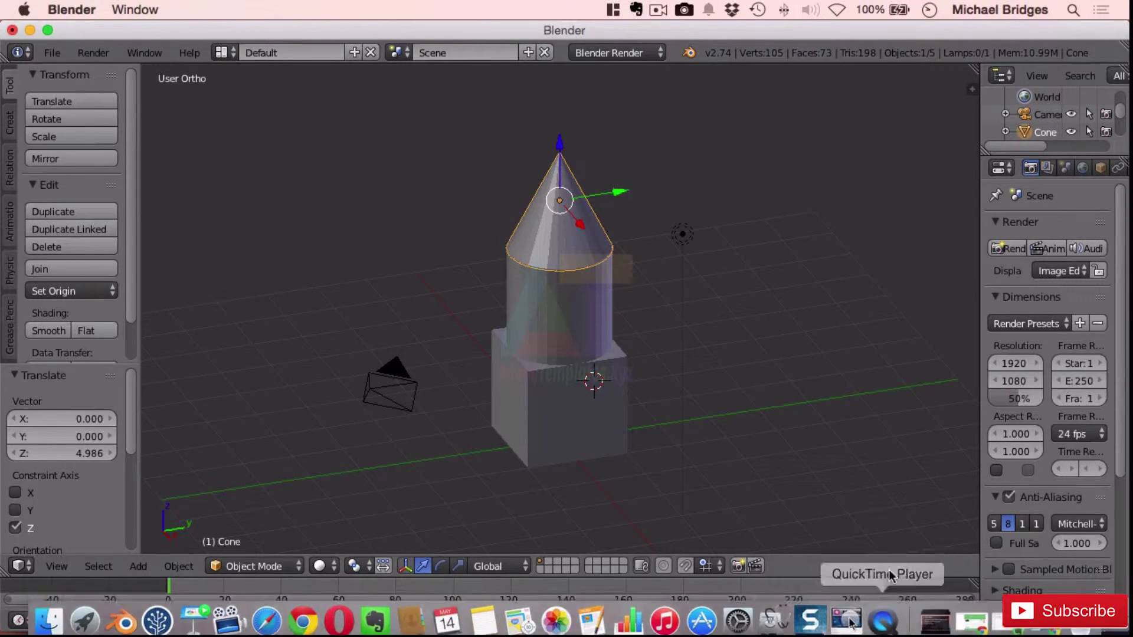
# Collapse the timeline, Properties and Outliner areas and hide the tool shelf and header so only the 3D view fills the workspace
pyautogui.moveTo(974, 583); pyautogui.dragTo(939, 616)
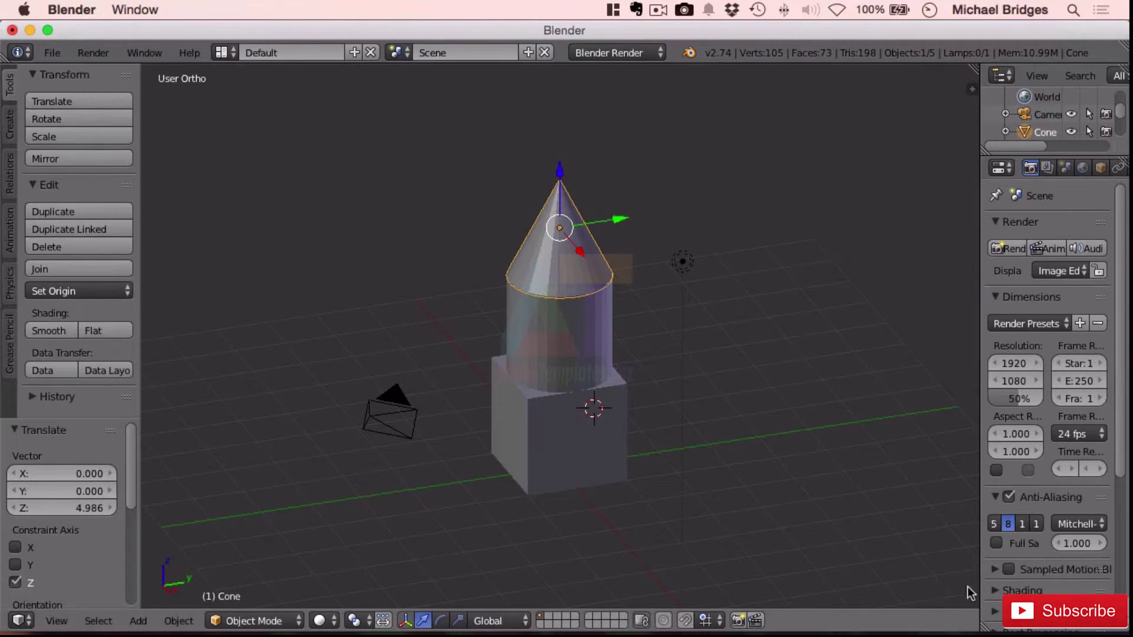
pyautogui.moveTo(981, 155); pyautogui.dragTo(983, 171)
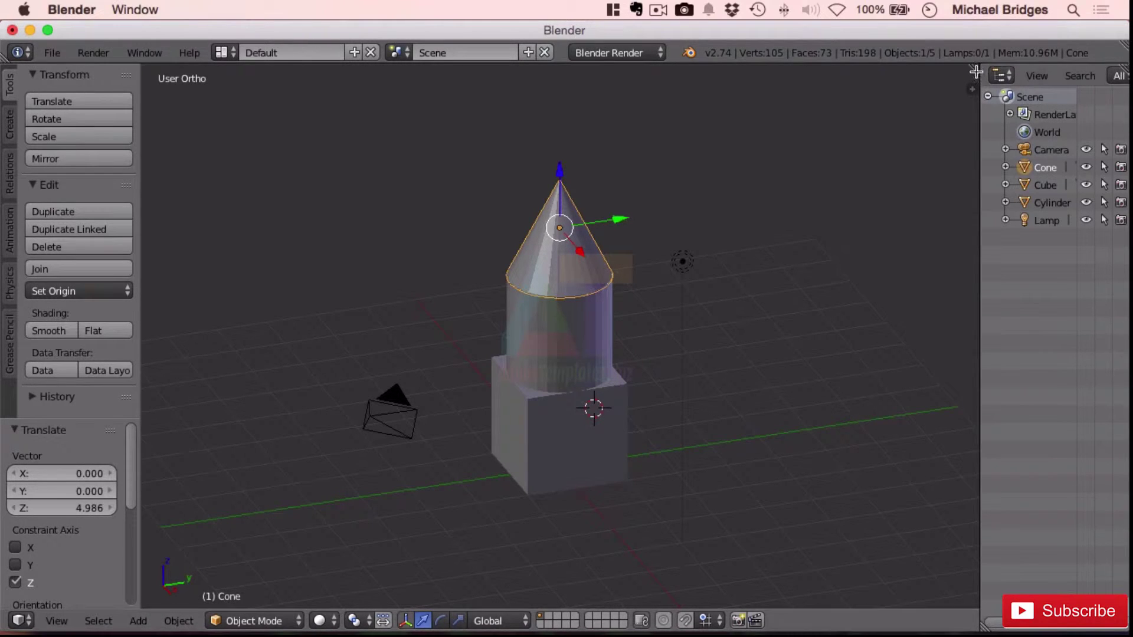
pyautogui.moveTo(976, 69); pyautogui.dragTo(1092, 75)
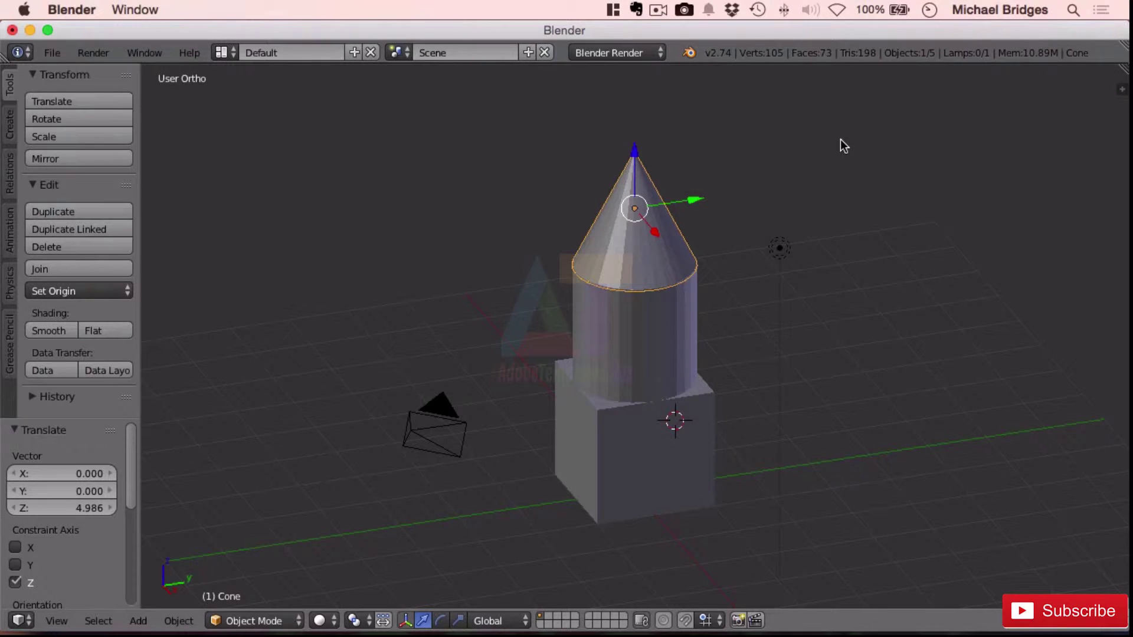
pyautogui.press('t')
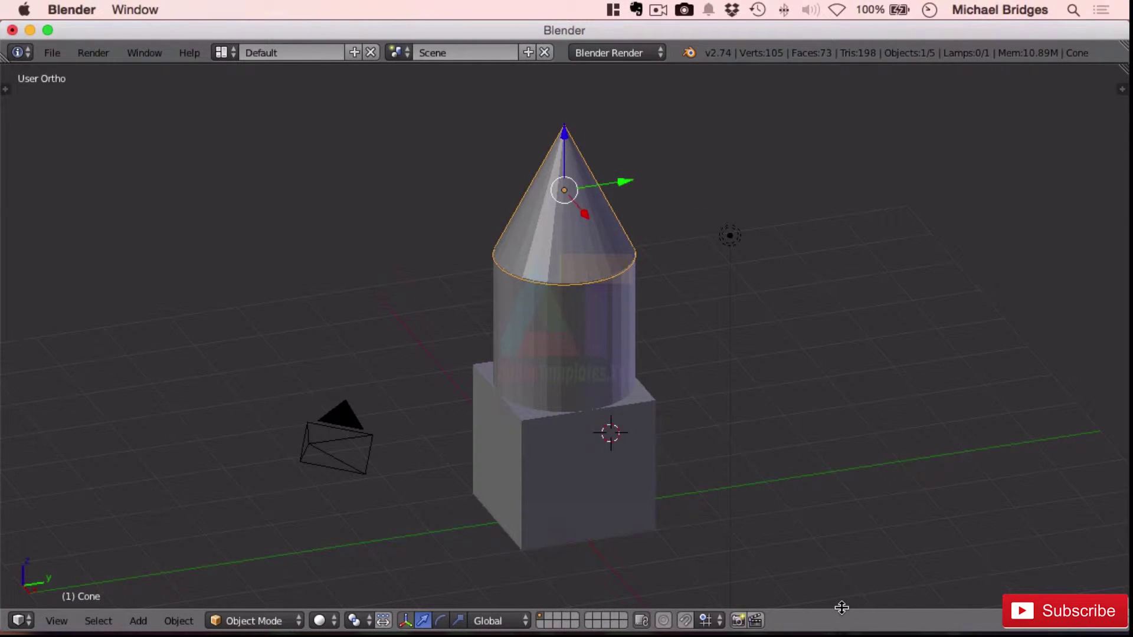
pyautogui.moveTo(841, 607); pyautogui.dragTo(840, 614)
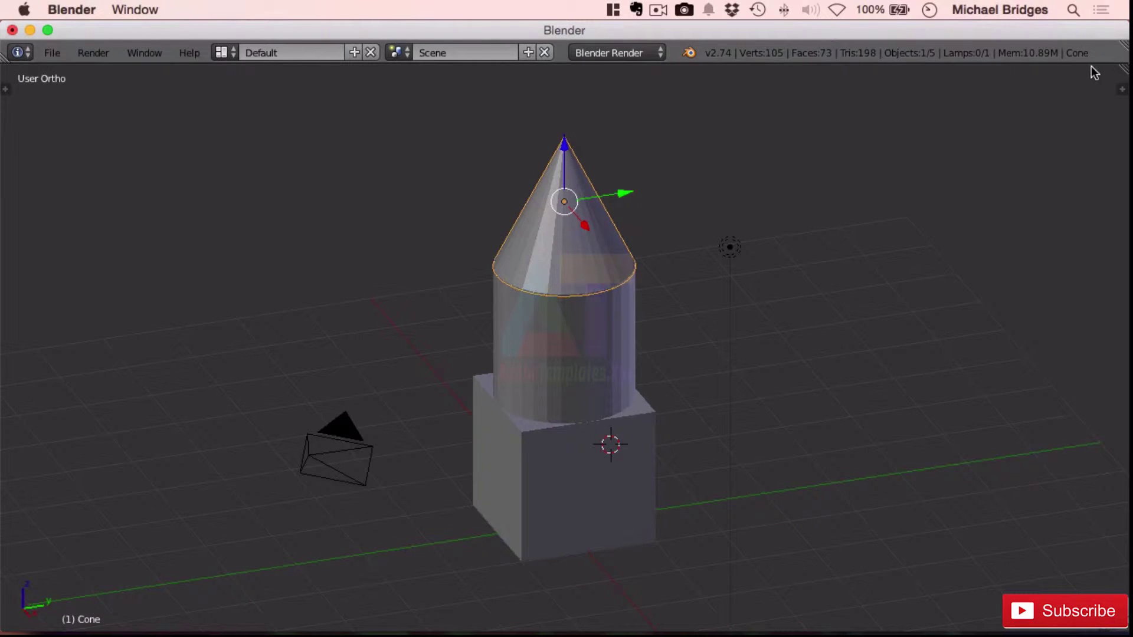
# Split the 3D view into four roughly equal viewports, two above and two below
pyautogui.moveTo(1121, 68); pyautogui.dragTo(590, 307)
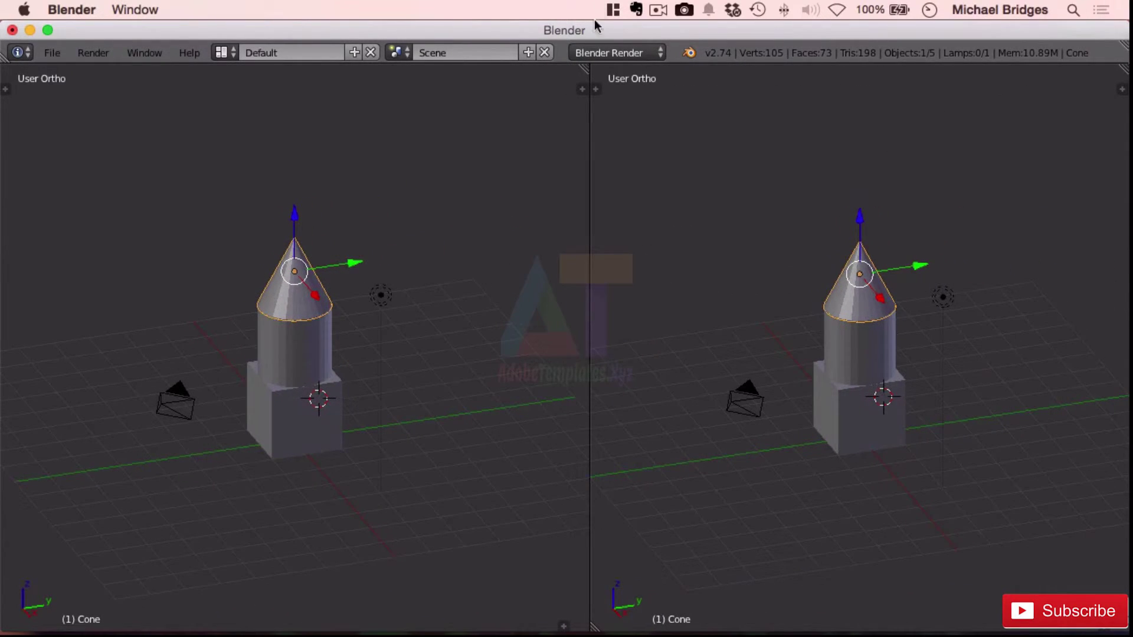
pyautogui.moveTo(582, 69); pyautogui.dragTo(582, 357)
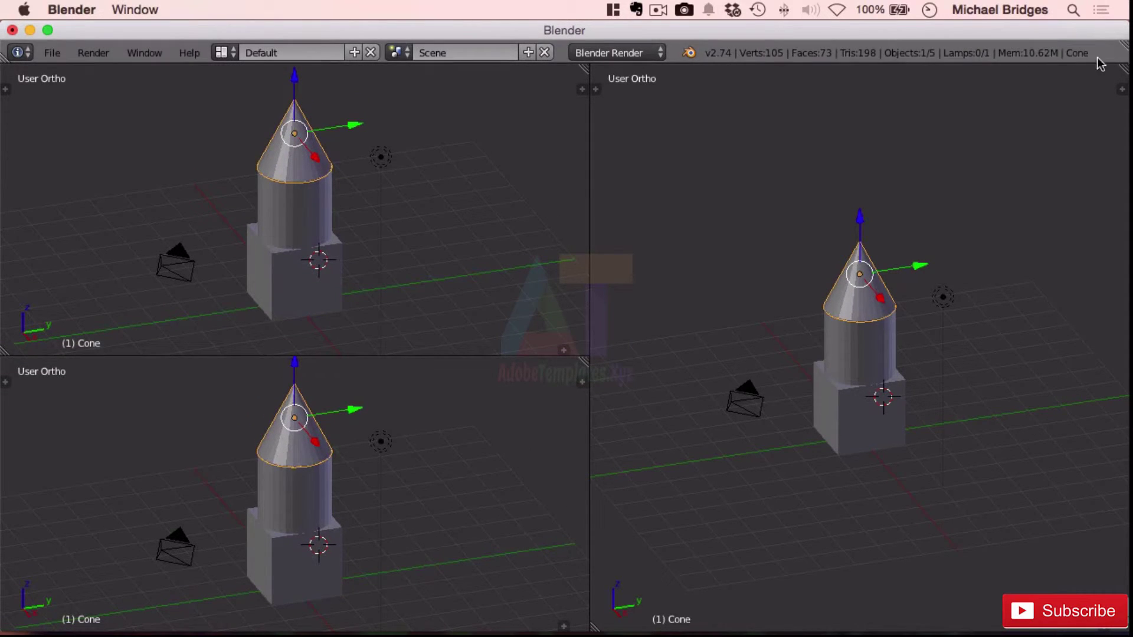
pyautogui.moveTo(1121, 69); pyautogui.dragTo(920, 355)
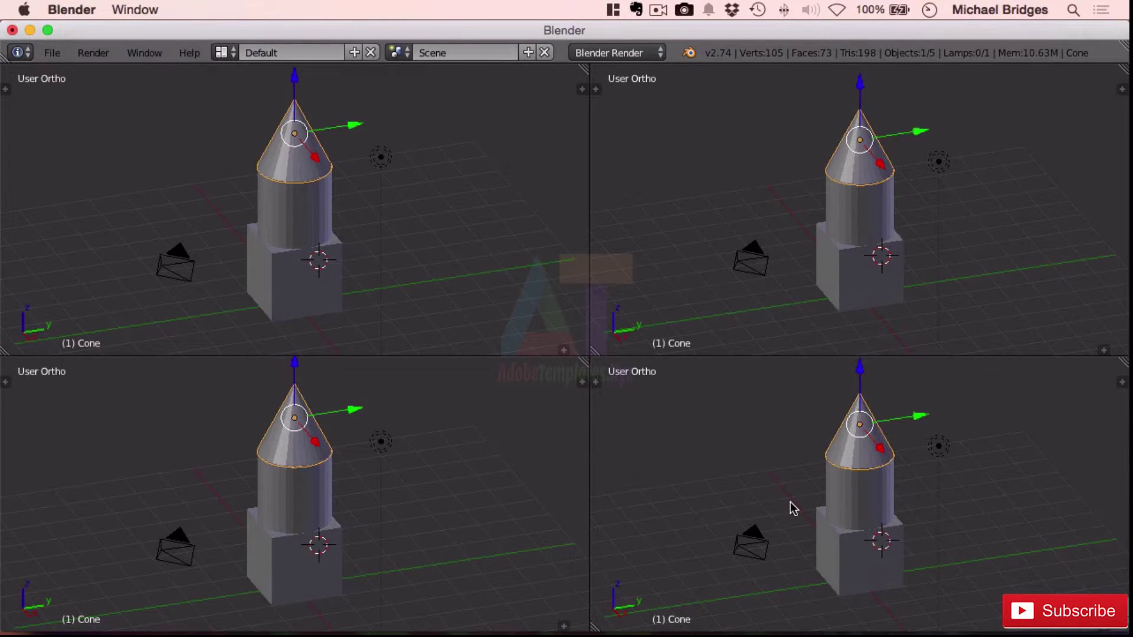
# Set the upper-left viewport to top orthographic view and the upper-right viewport to front orthographic view
pyautogui.click(424, 202)
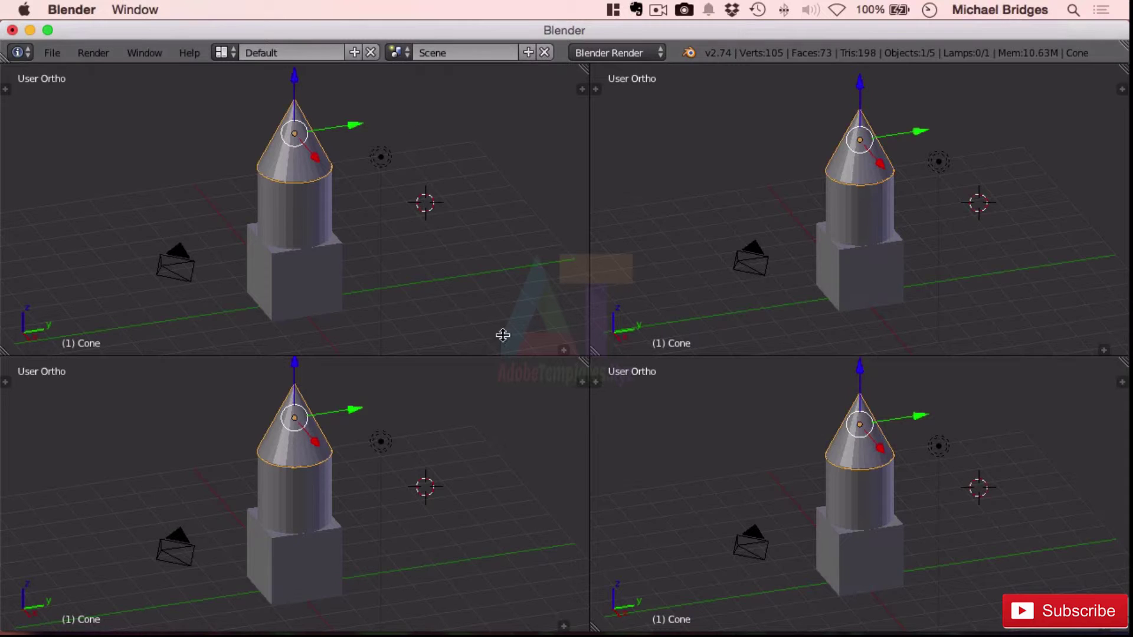
pyautogui.click(412, 198)
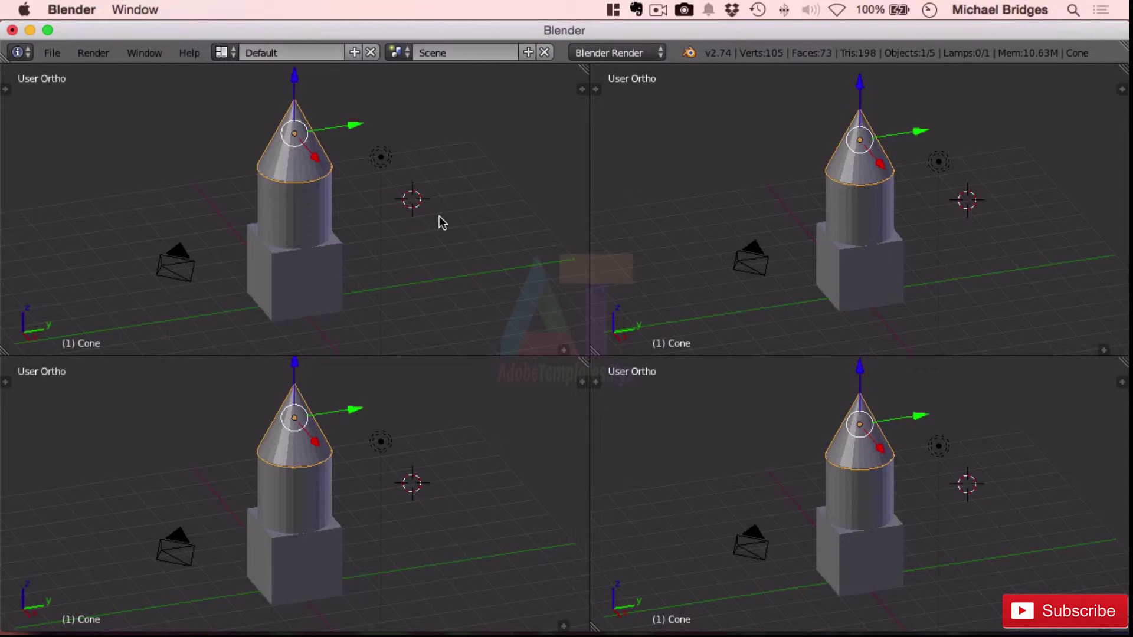
pyautogui.press('KP_7')
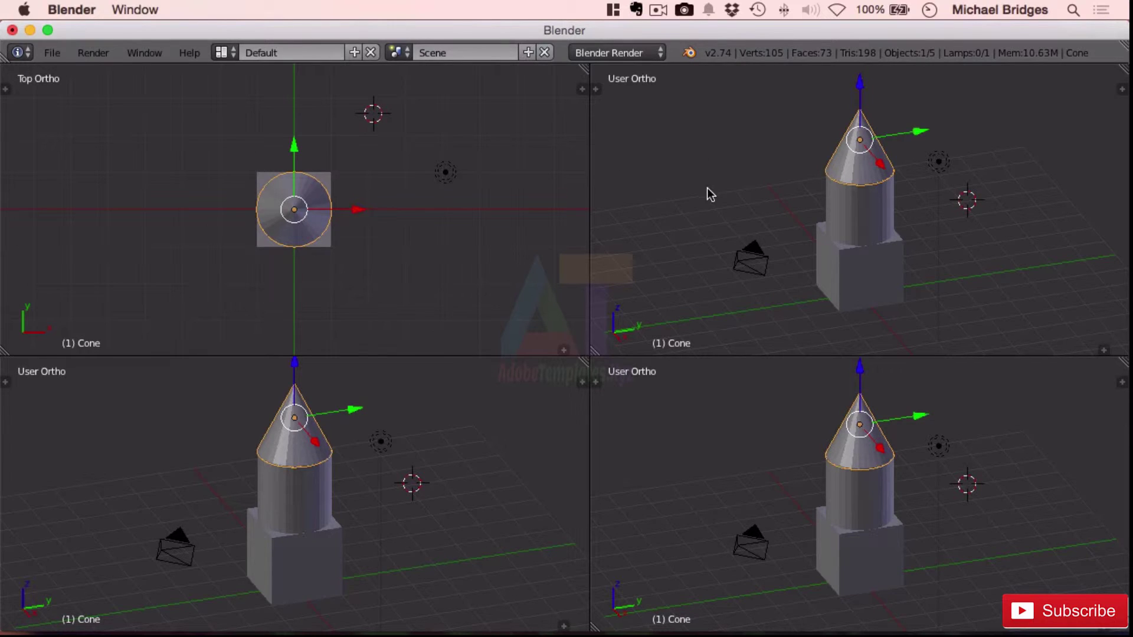
pyautogui.click(736, 155)
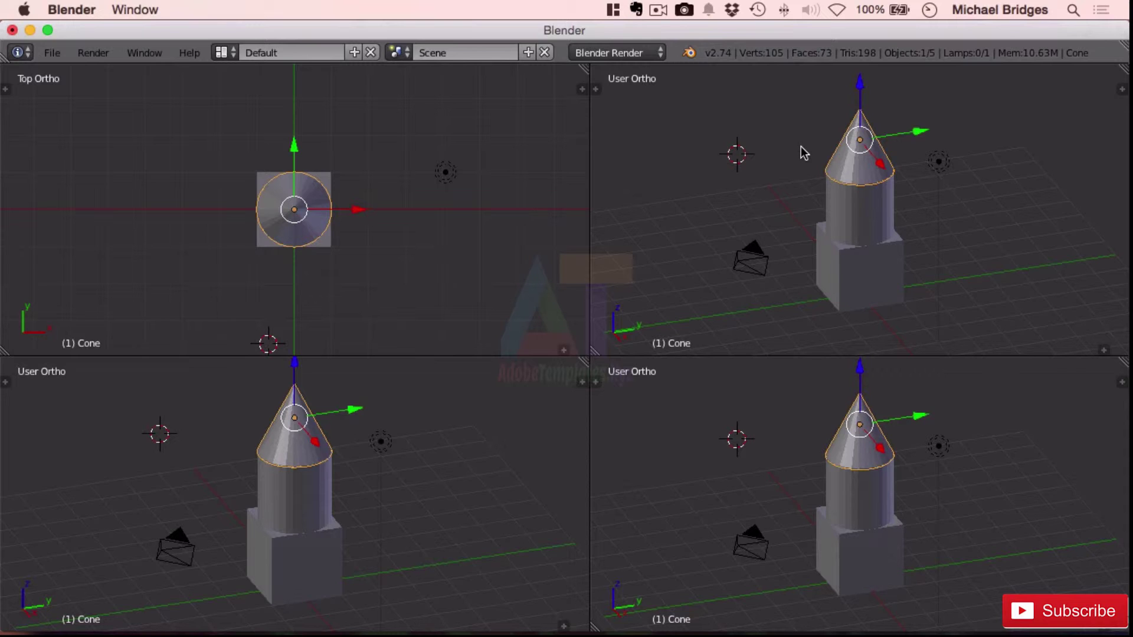
pyautogui.press('KP_1')
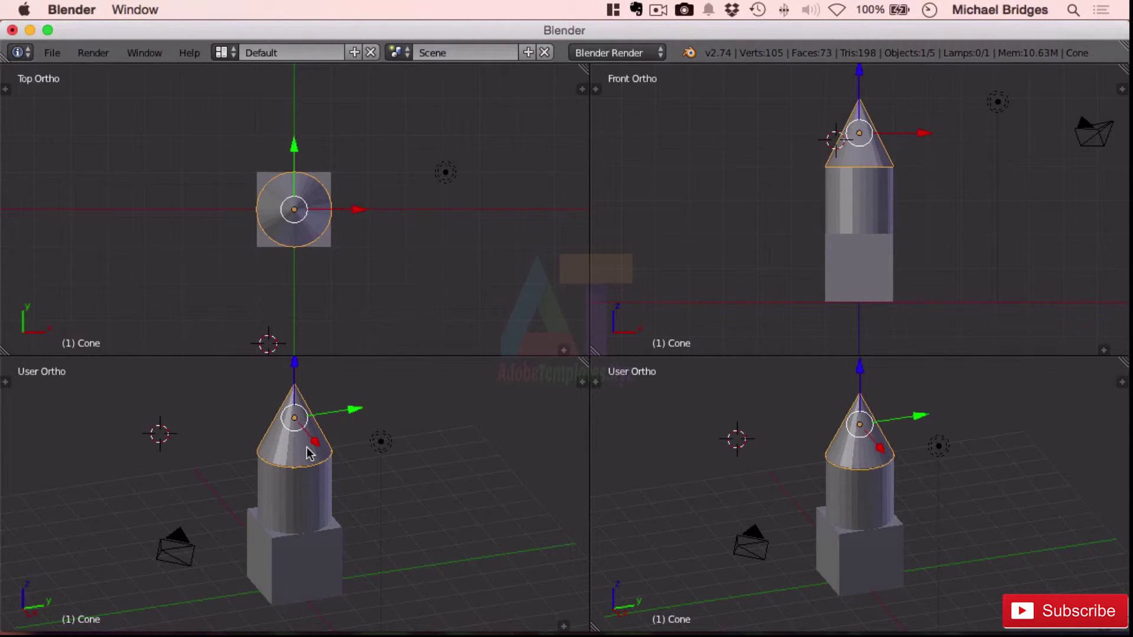
# Switch the lower-right viewport from orthographic to perspective projection
pyautogui.click(971, 478)
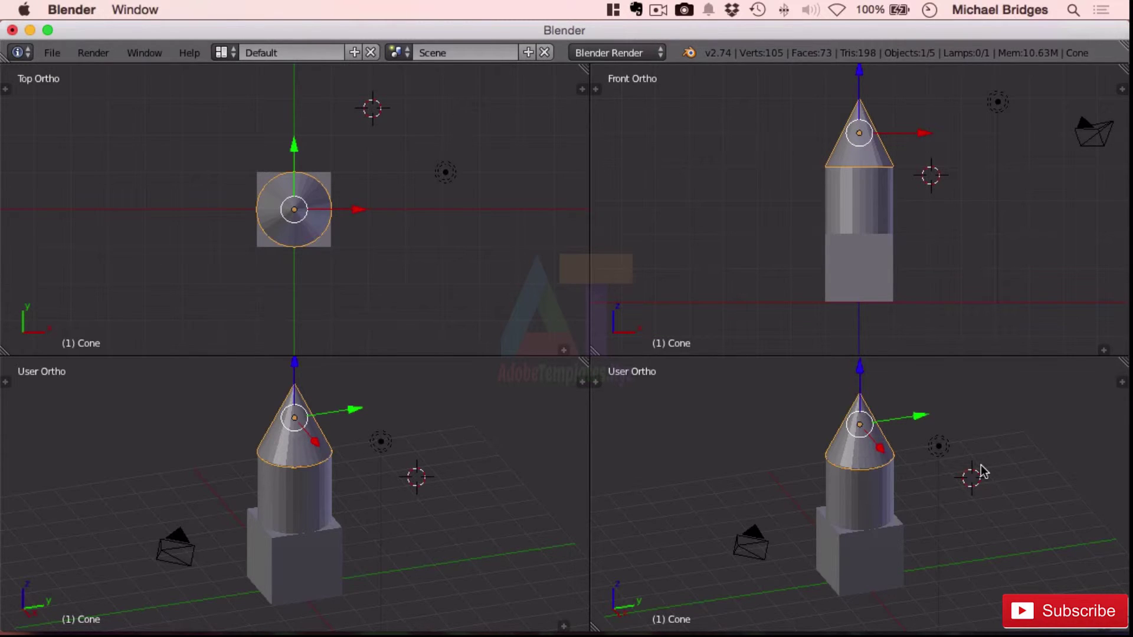
pyautogui.press('KP_5')
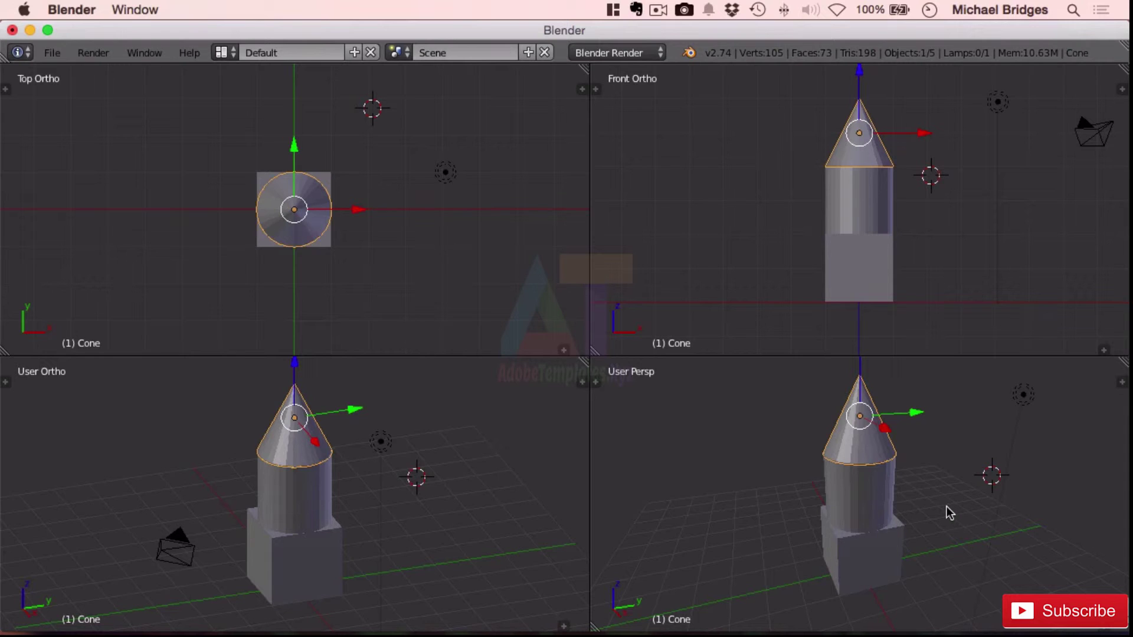
# Start saving a screenshot of the four-viewport layout and choose the bookmarked 01 Welcome And Setup folder as its destination
pyautogui.click(145, 53)
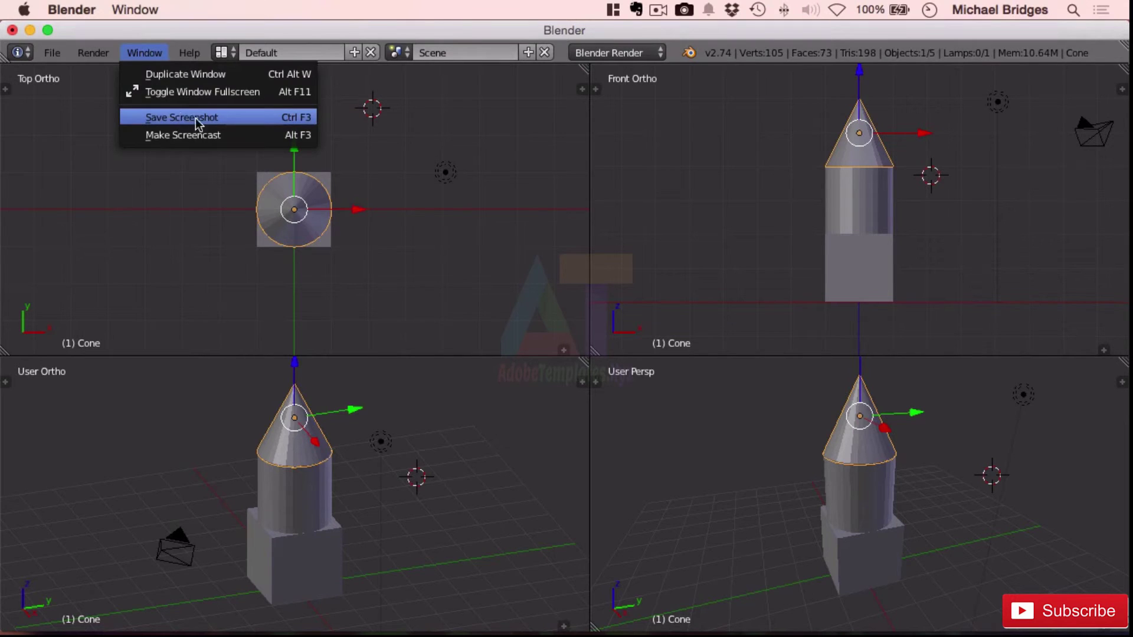
pyautogui.click(247, 119)
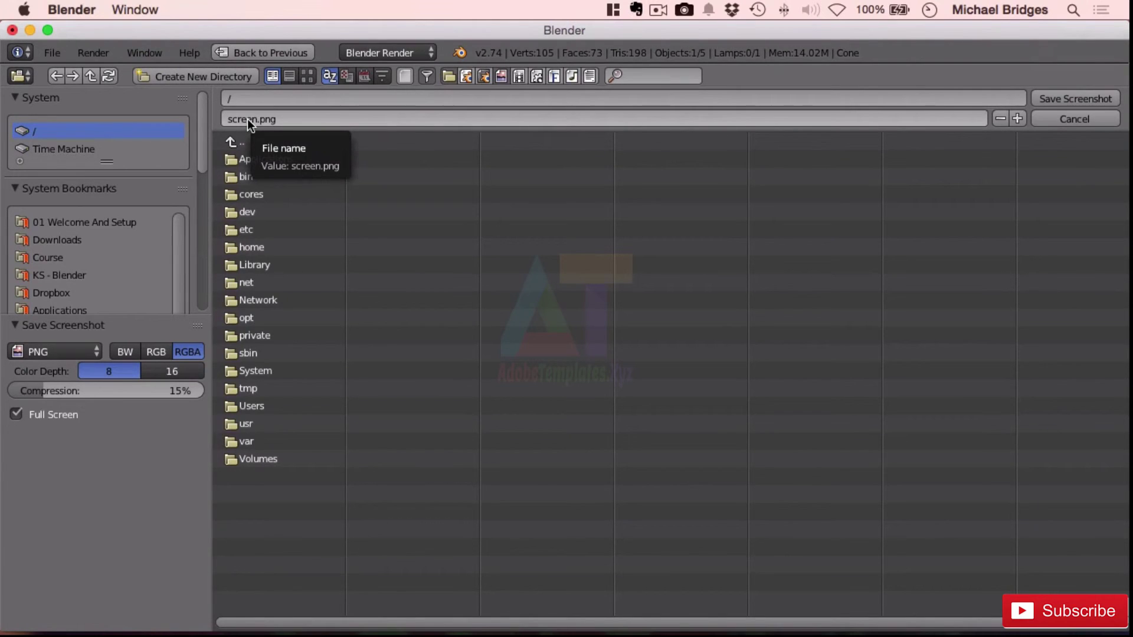
pyautogui.click(126, 225)
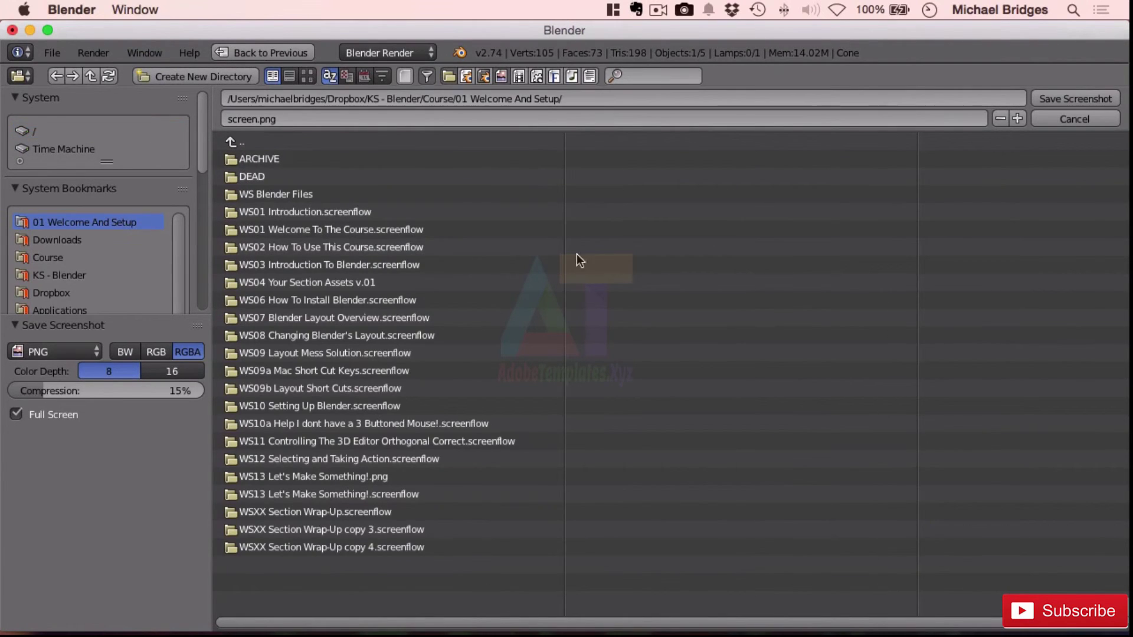
# Name the screenshot file "4Windows Ens of Section 1 Challenge.png" and save it
pyautogui.click(285, 120)
pyautogui.click(257, 119)
pyautogui.moveTo(257, 119); pyautogui.dragTo(217, 120)
pyautogui.press('BackSpace')
pyautogui.write('4Window')
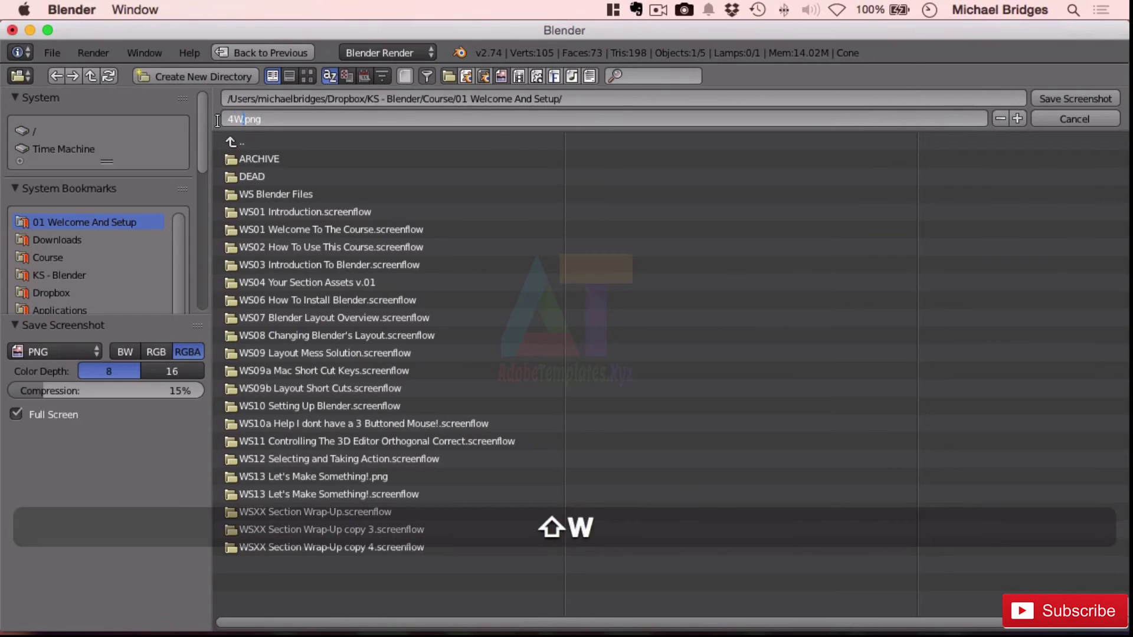
pyautogui.write('s Ens of Se')
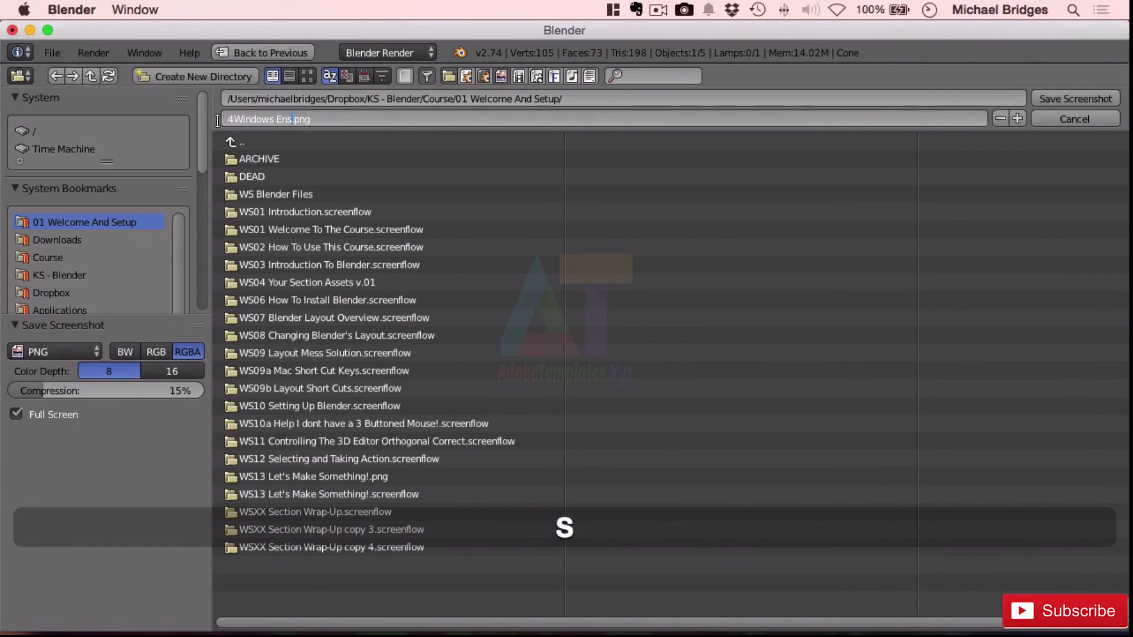
pyautogui.write('ction 1 ')
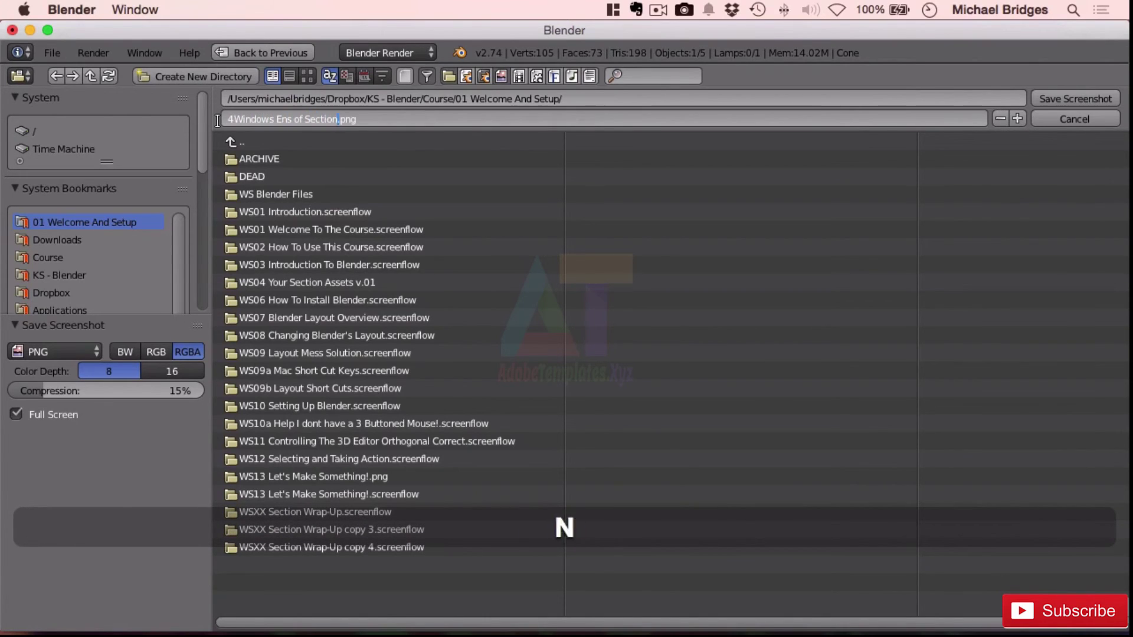
pyautogui.write('Cha')
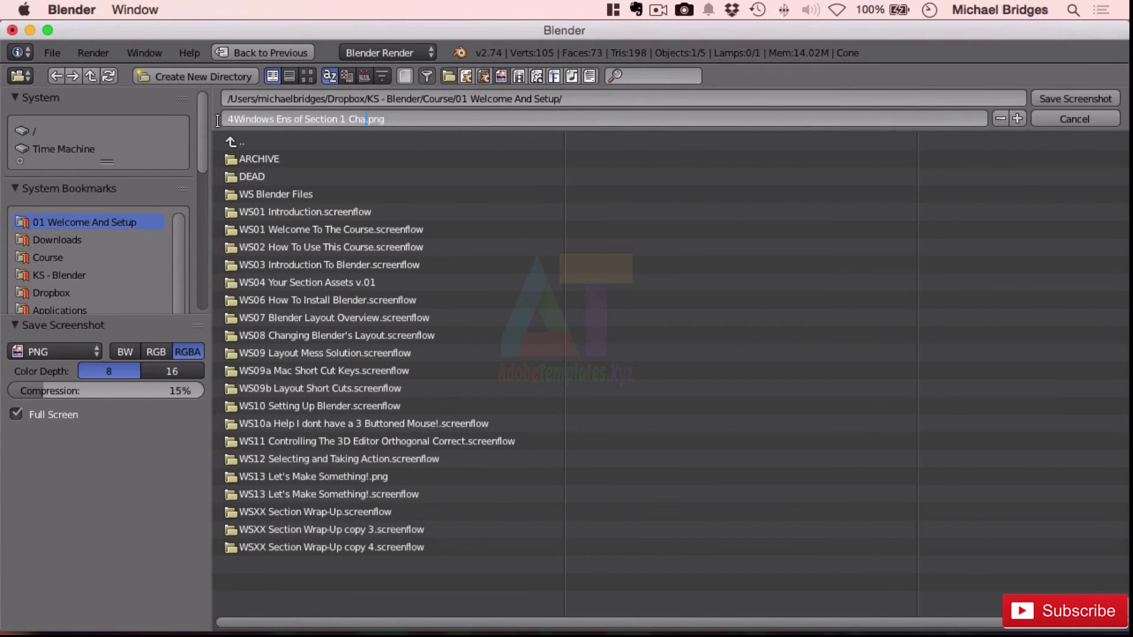
pyautogui.write('llenge')
pyautogui.click(1065, 96)
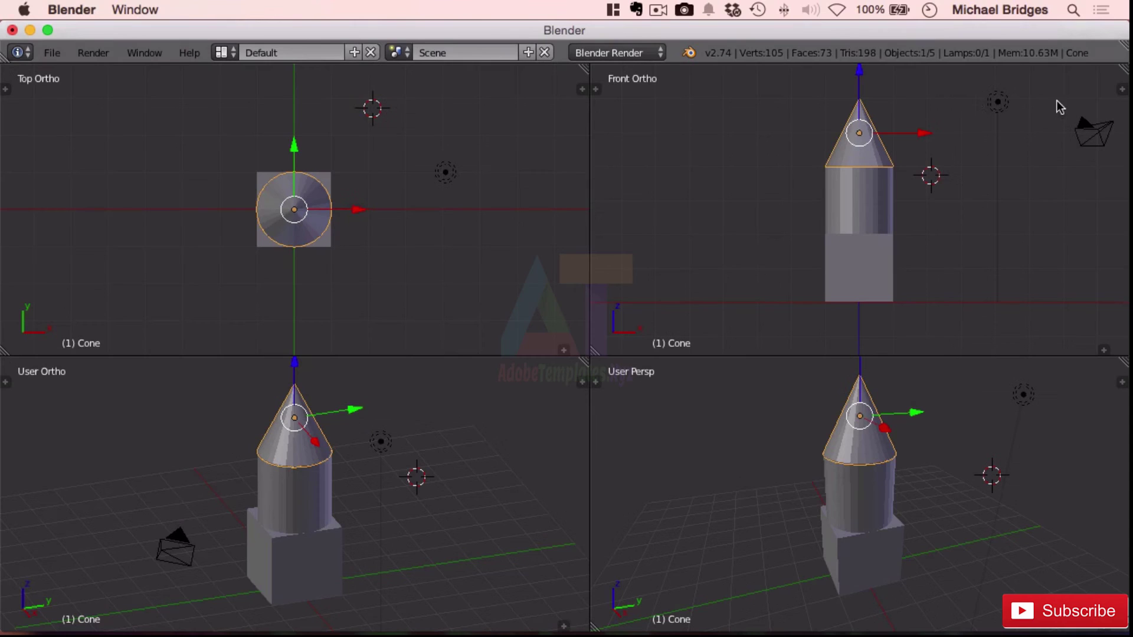